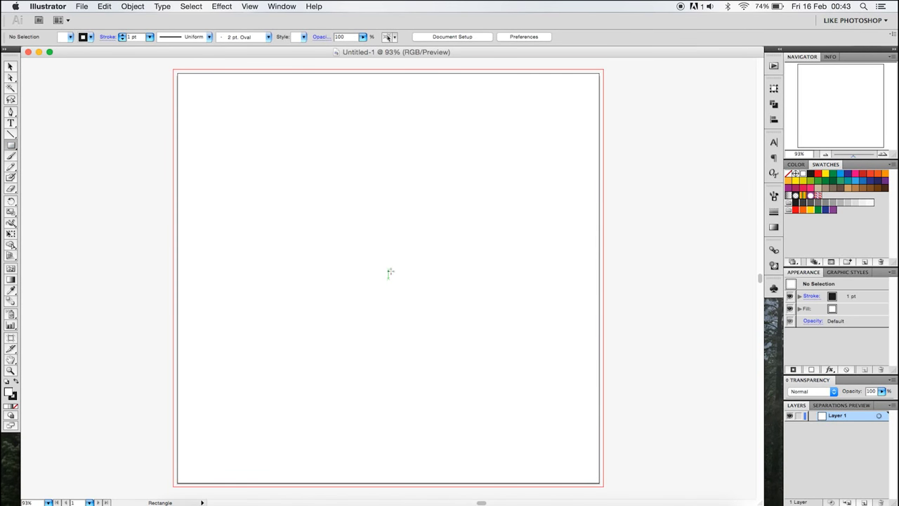
- Draw a centred square of about 251.587 mm with a 1 pt stroke and no fill
drag(387, 276, 565, 397)
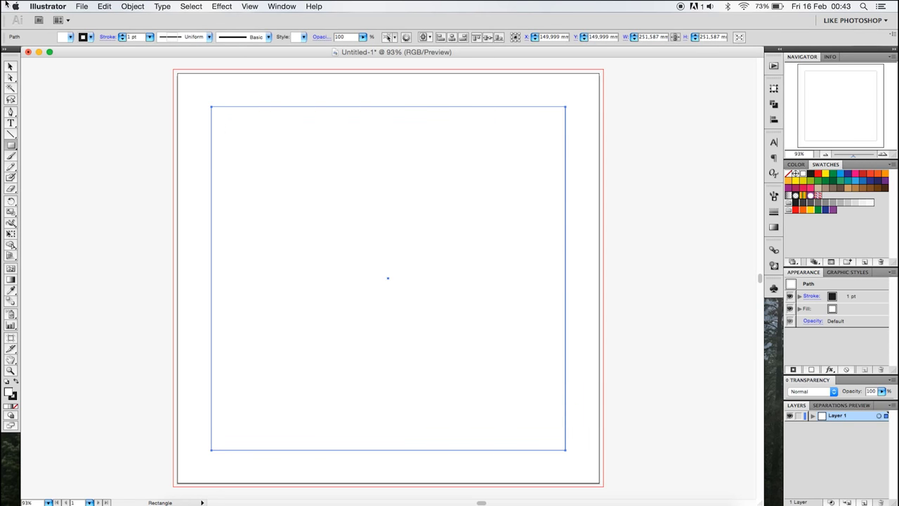
click(65, 38)
click(4, 47)
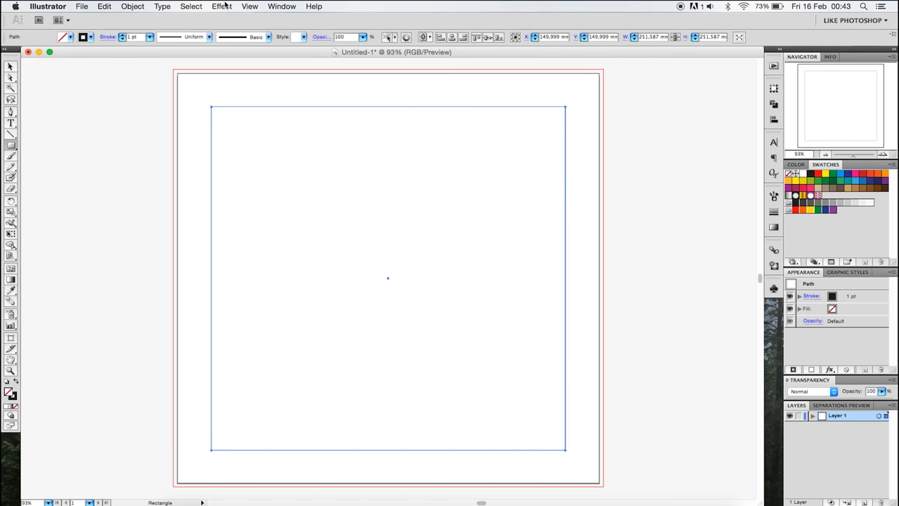
click(222, 6)
mouse_move(261, 103)
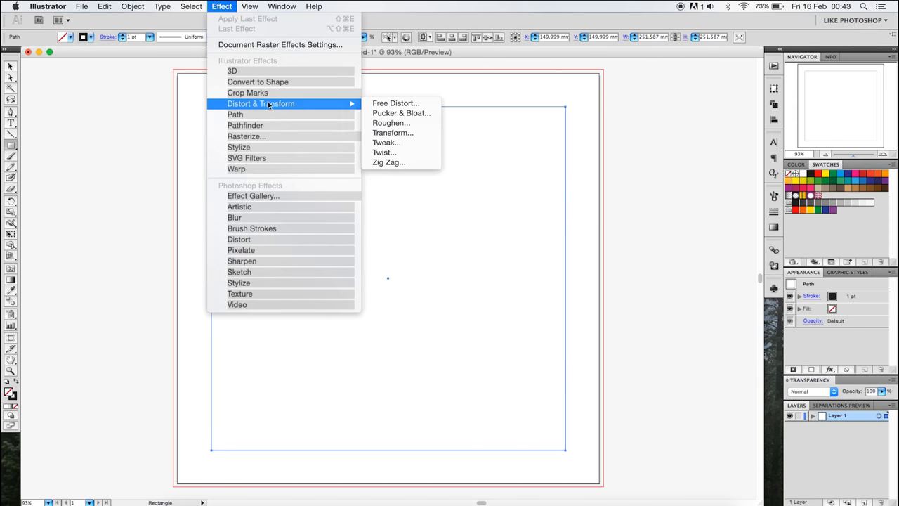
- Apply a Transform effect to the square: 60 copies, 90% horizontal and vertical scale, 7° rotation
click(396, 132)
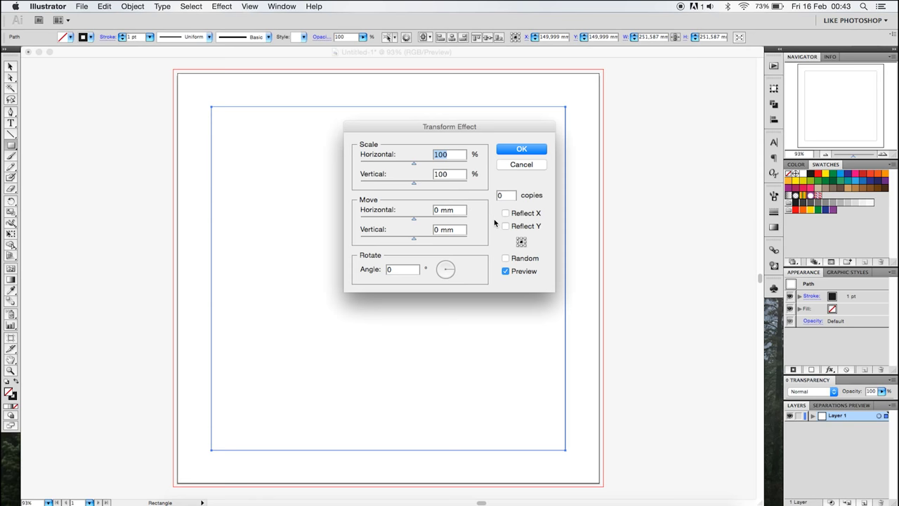
click(505, 197)
text(60)
click(431, 150)
text(90)
key(Tab)
text(90)
key(Tab)
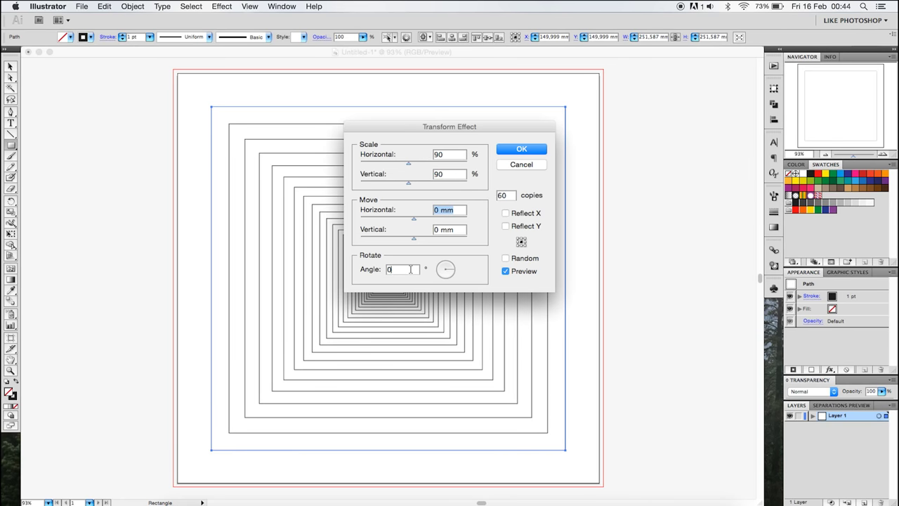
drag(394, 130, 615, 132)
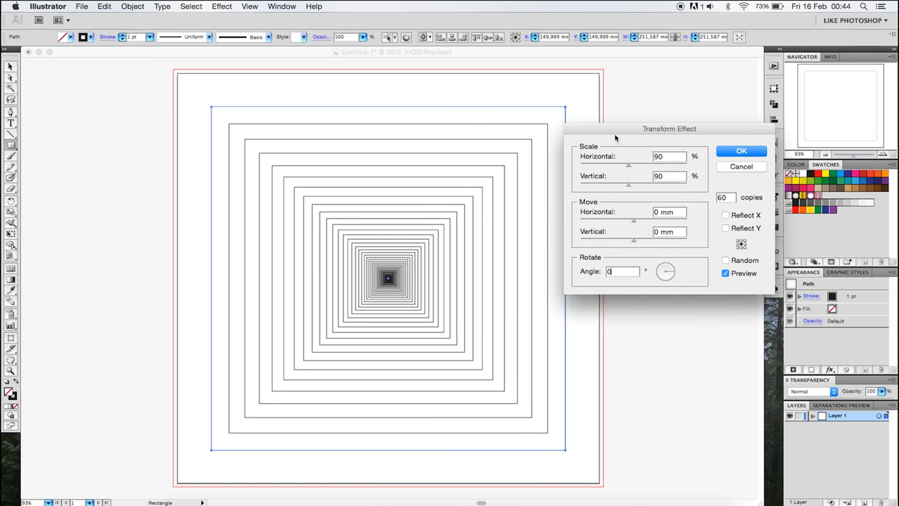
key(Up)
key(Up)
key(Up)
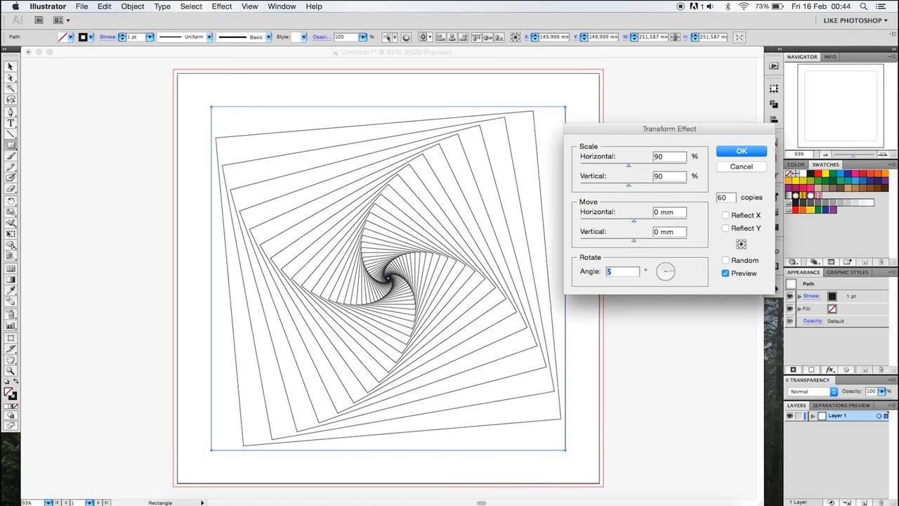
key(Up)
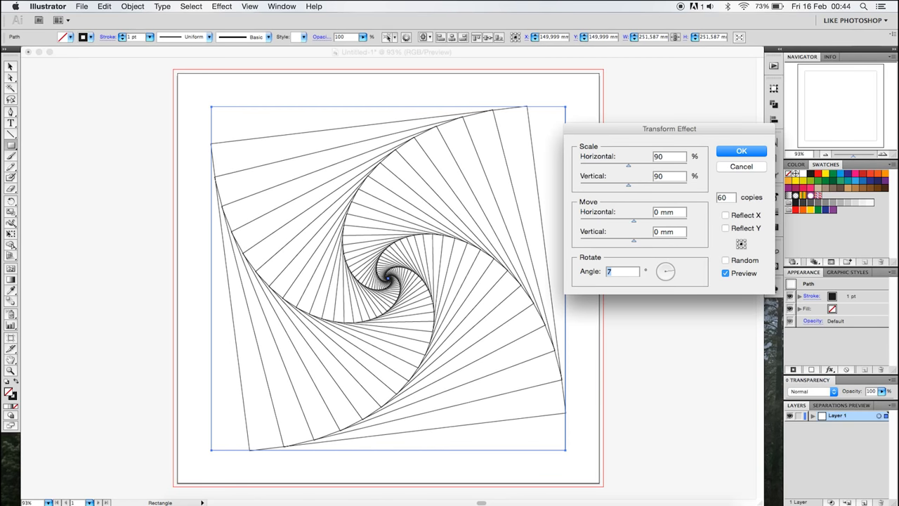
click(728, 150)
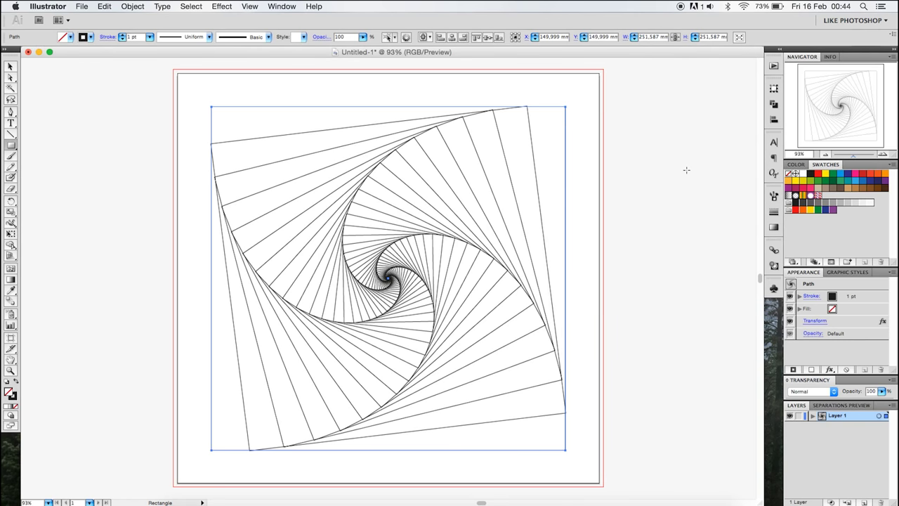
- Add a second 300 mm square artboard to the right of the first
key(shift+o)
key(super+minus)
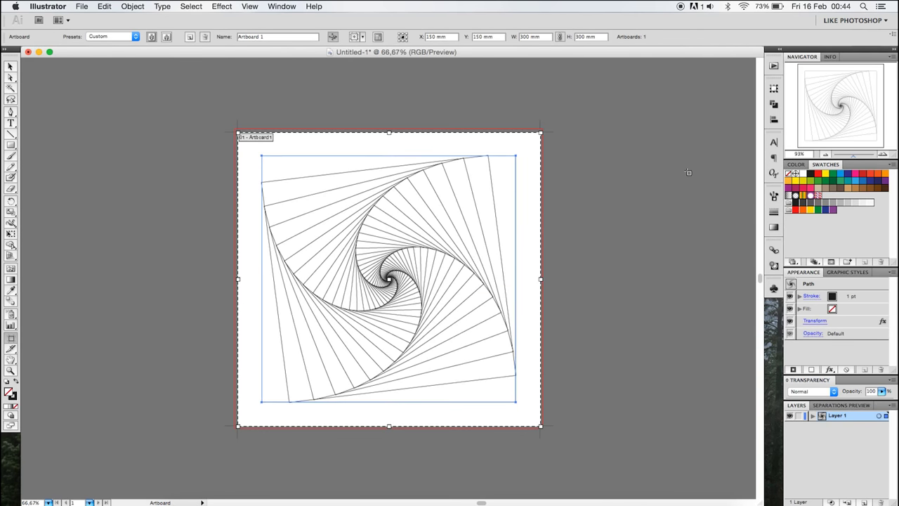
key(super+minus)
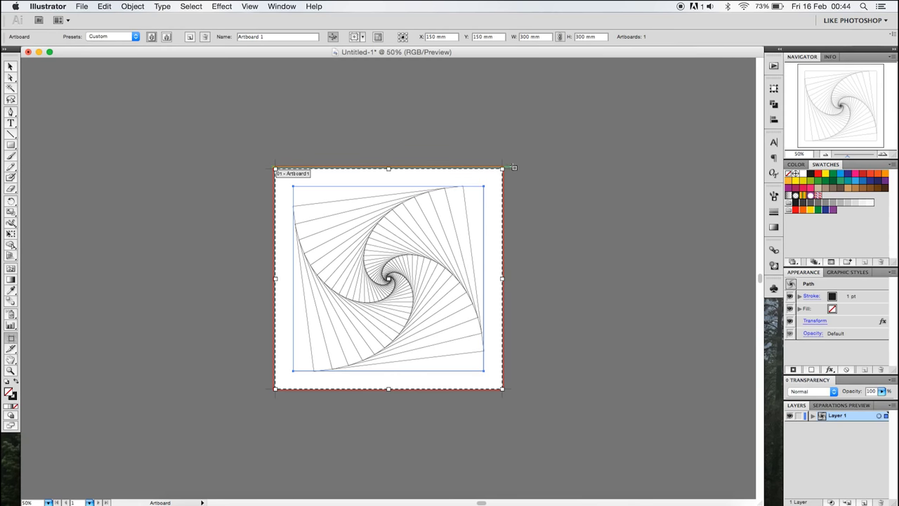
drag(512, 168, 684, 366)
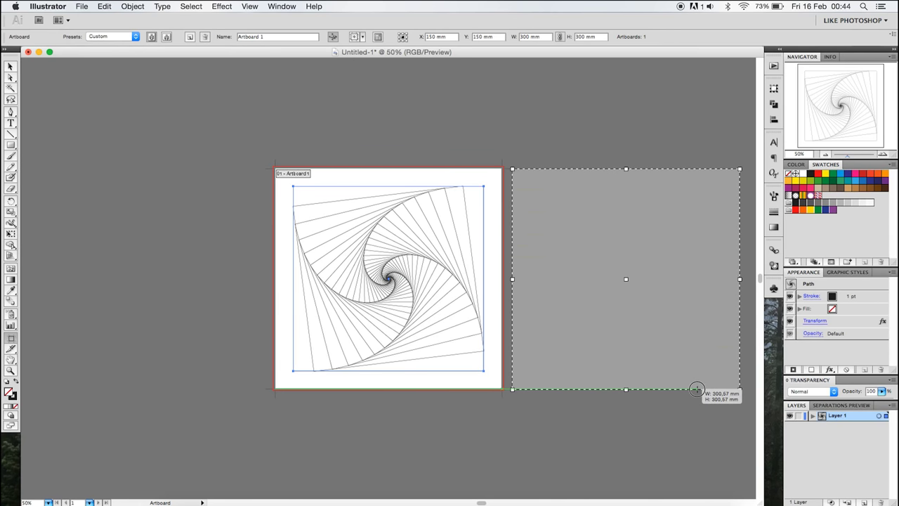
drag(685, 366, 697, 388)
key(Escape)
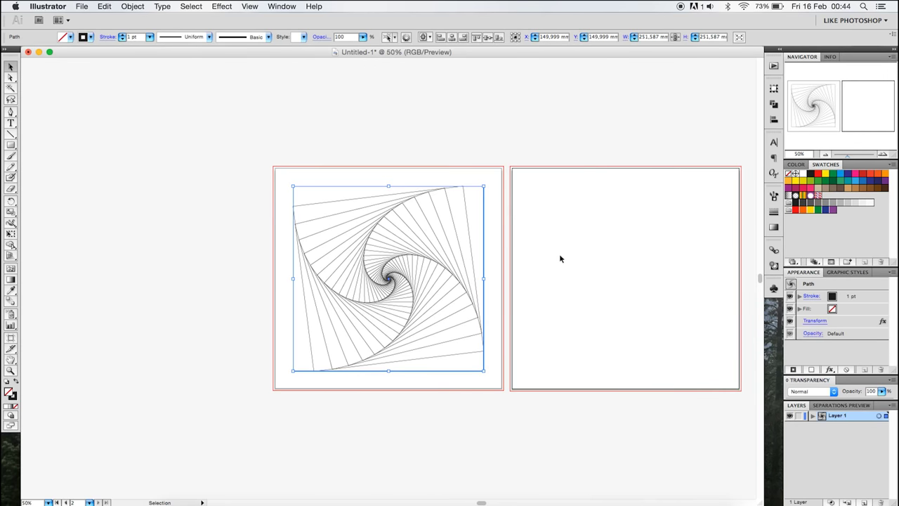
- Draw a six-point star of about 250.62 × 289.391 mm filling Artboard 2
click(51, 158)
click(11, 144)
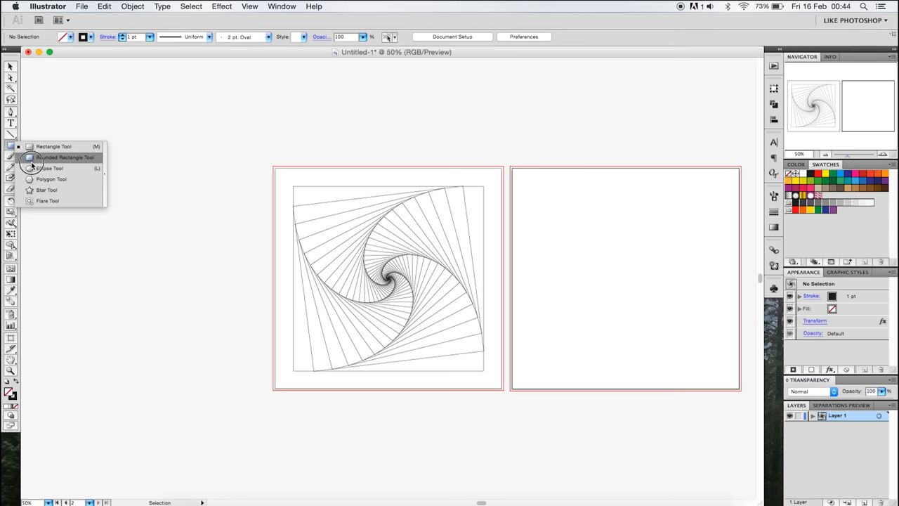
click(46, 190)
scroll(44, 188, right, 3)
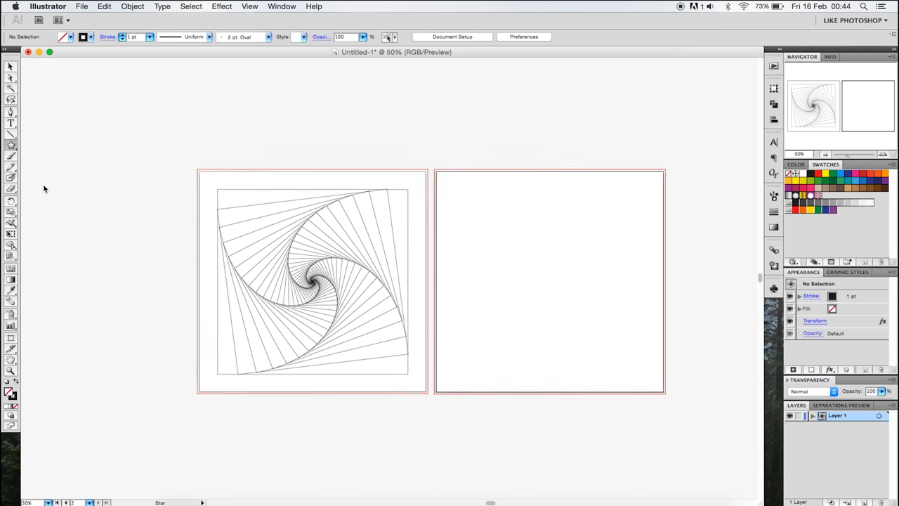
scroll(43, 188, right, 2)
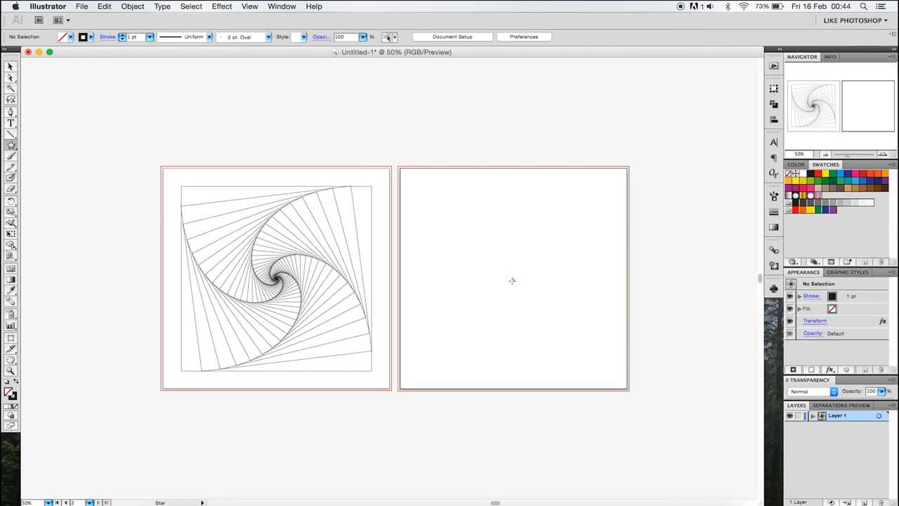
drag(514, 275, 575, 341)
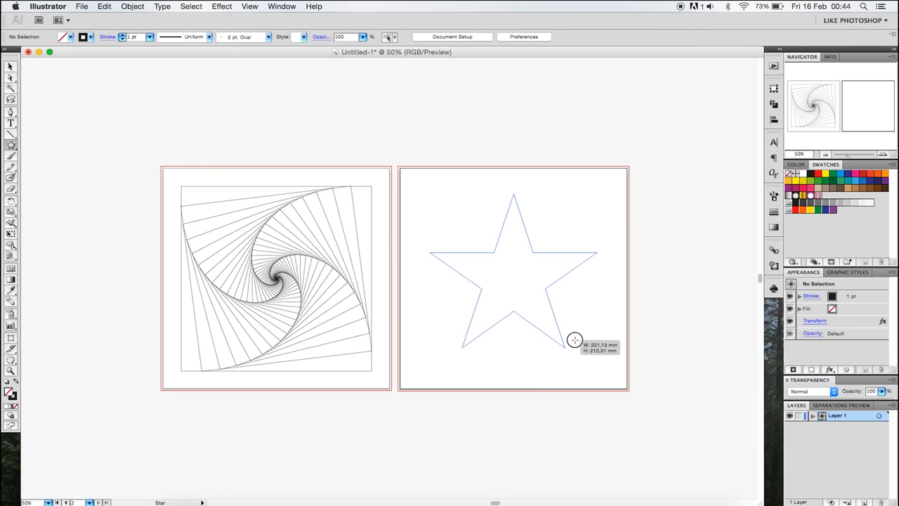
key(Up)
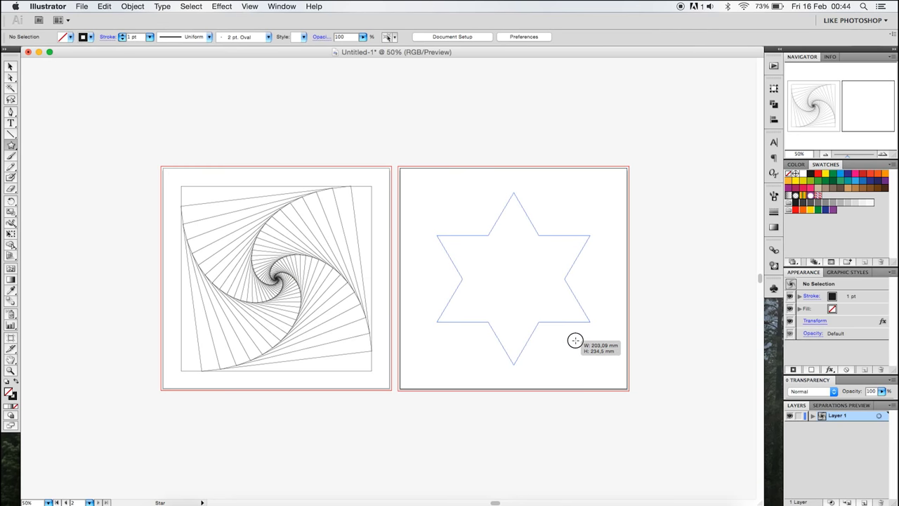
drag(575, 340, 589, 355)
key(v)
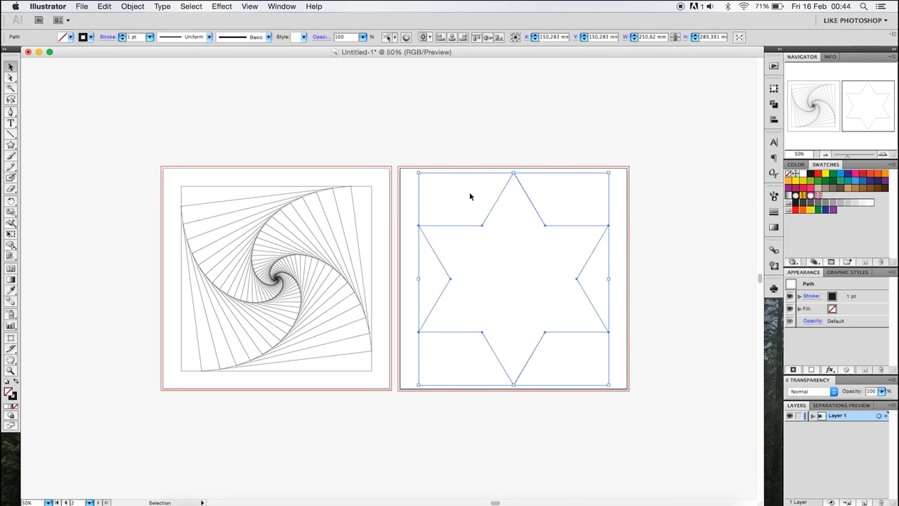
- Give the star a Transform effect with 60 copies at 90% horizontal and vertical scale
click(221, 6)
mouse_move(262, 103)
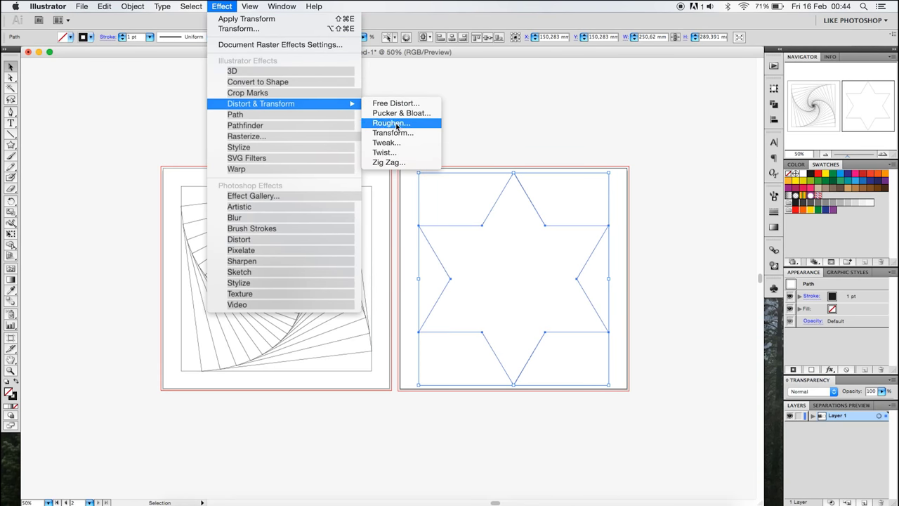
click(393, 133)
scroll(405, 180, right, 5)
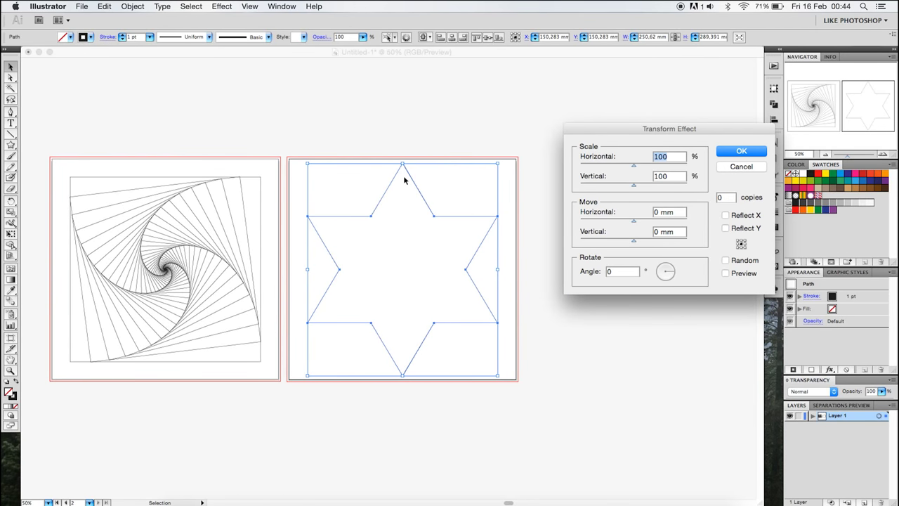
scroll(406, 177, right, 2)
click(727, 200)
text(60)
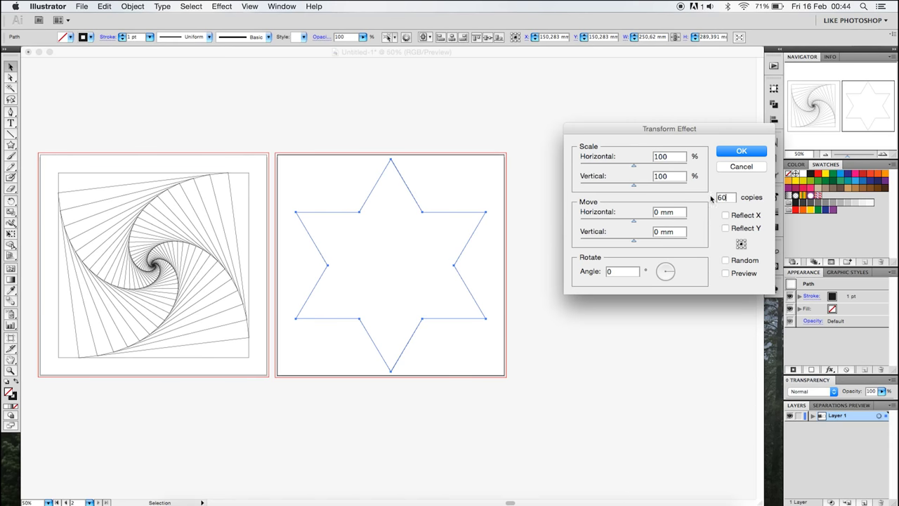
click(671, 156)
text(90)
key(Tab)
text(90)
key(Tab)
- Preview the copies, set a 5° rotation between them, and apply the effect
click(727, 274)
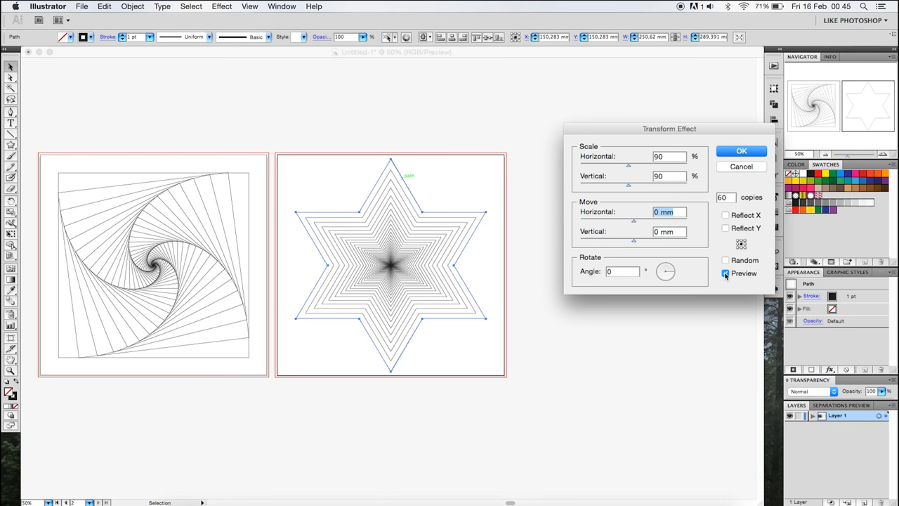
double_click(624, 271)
key(Up)
key(Up)
key(Up)
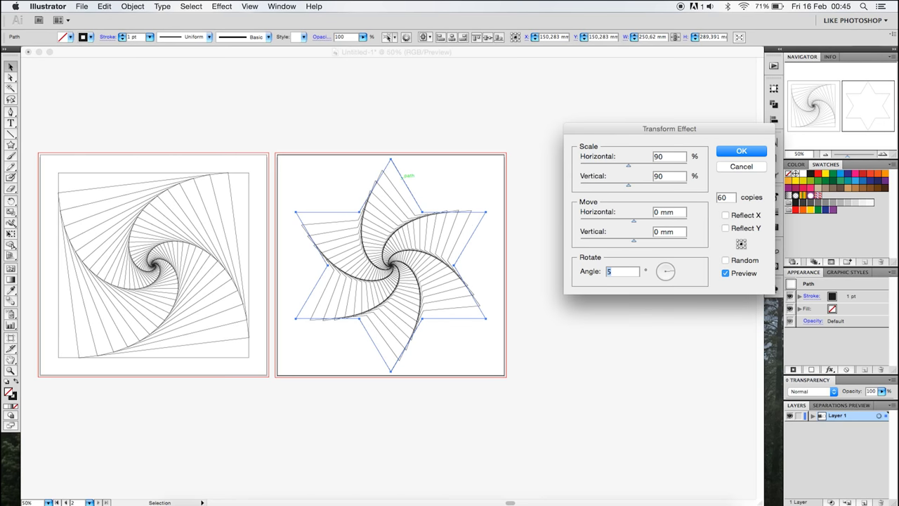
key(Up)
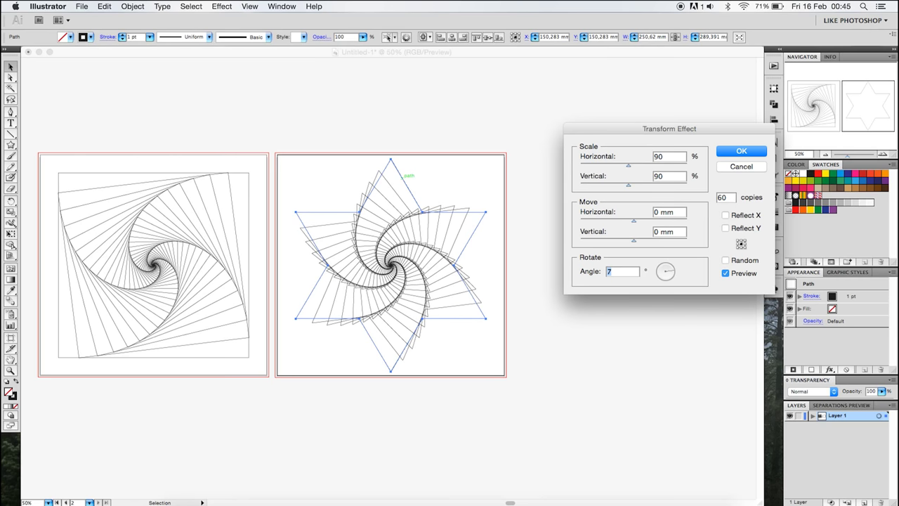
key(Down)
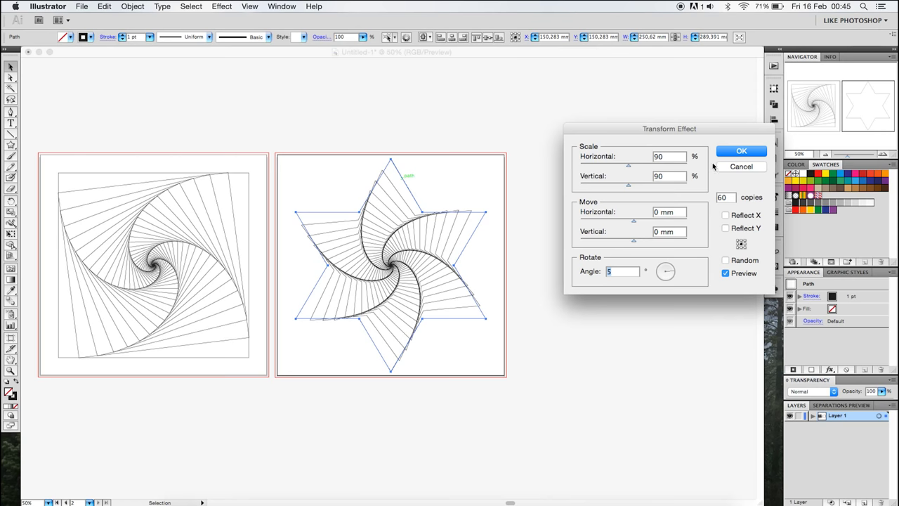
click(738, 151)
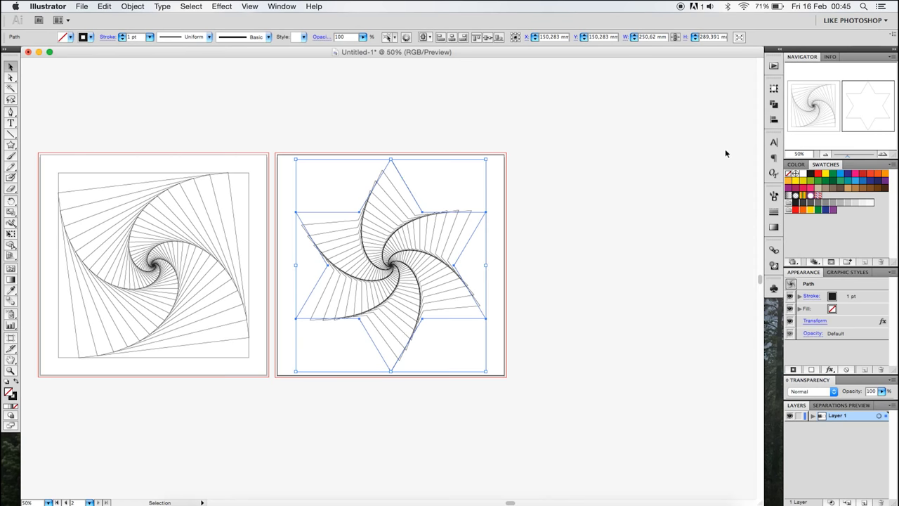
- Zoom in to inspect the star spiral, then fit the artboard in view
key(super+equal)
key(super+equal)
key(super+equal)
key(super+equal)
key(super+equal)
key(super+equal)
key(super+equal)
scroll(625, 174, up, 2)
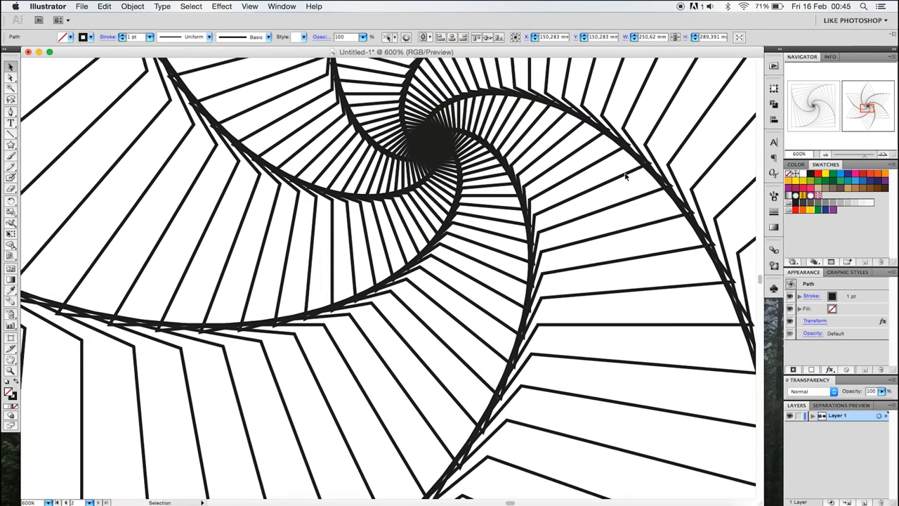
scroll(625, 173, up, 2)
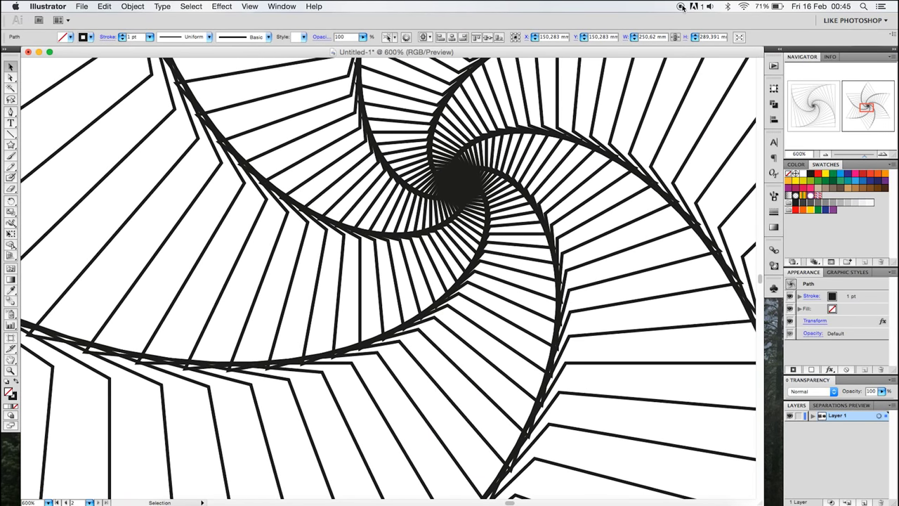
key(super+0)
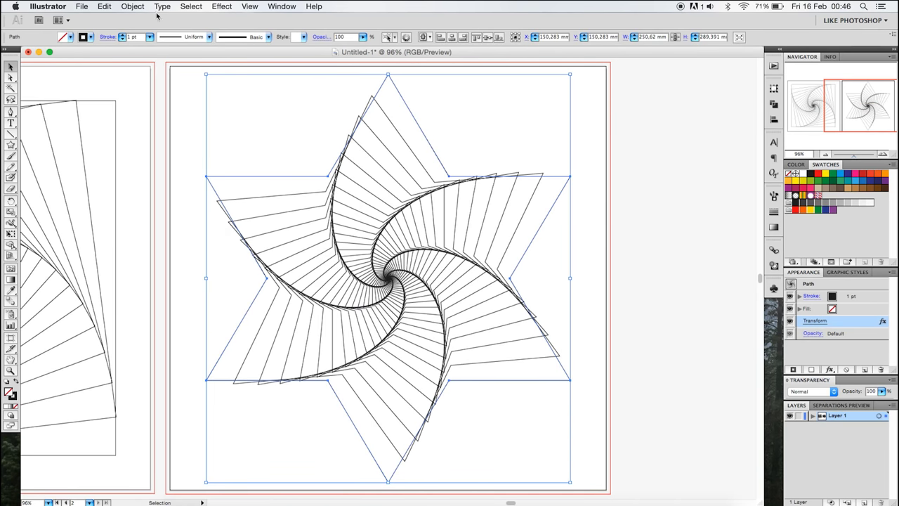
- Expand the star spiral's appearance, then expand only its strokes into outlined shapes
click(131, 6)
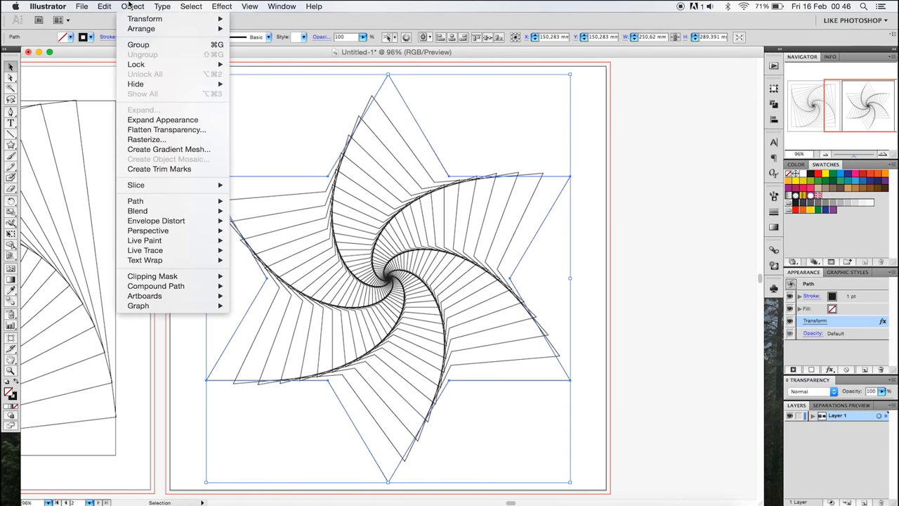
click(173, 122)
click(138, 7)
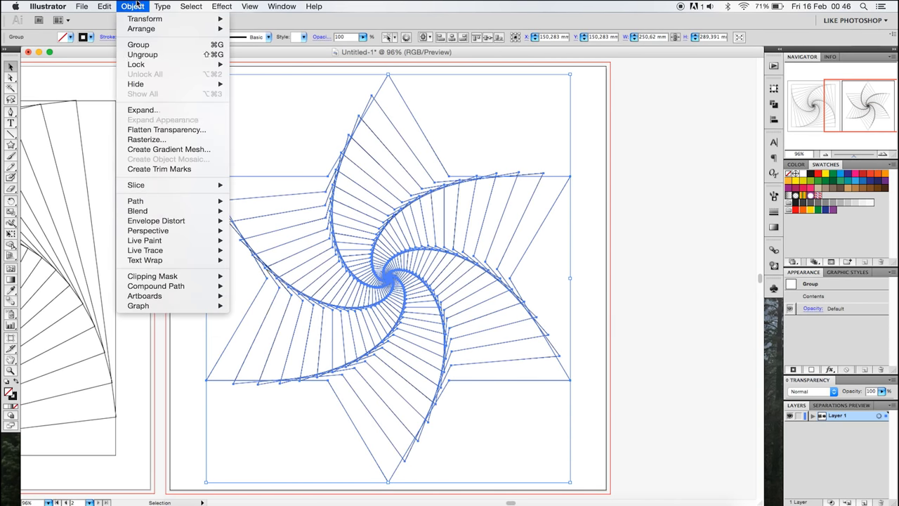
click(144, 109)
click(374, 185)
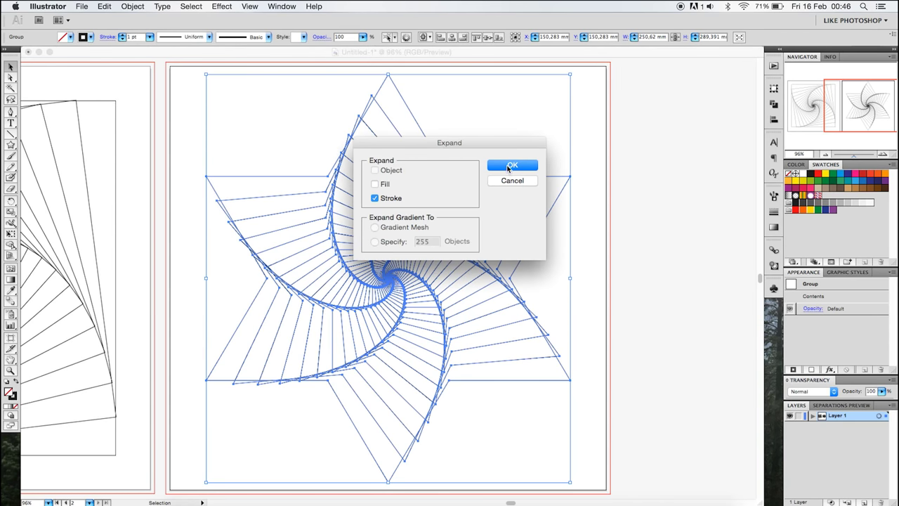
click(510, 168)
click(628, 223)
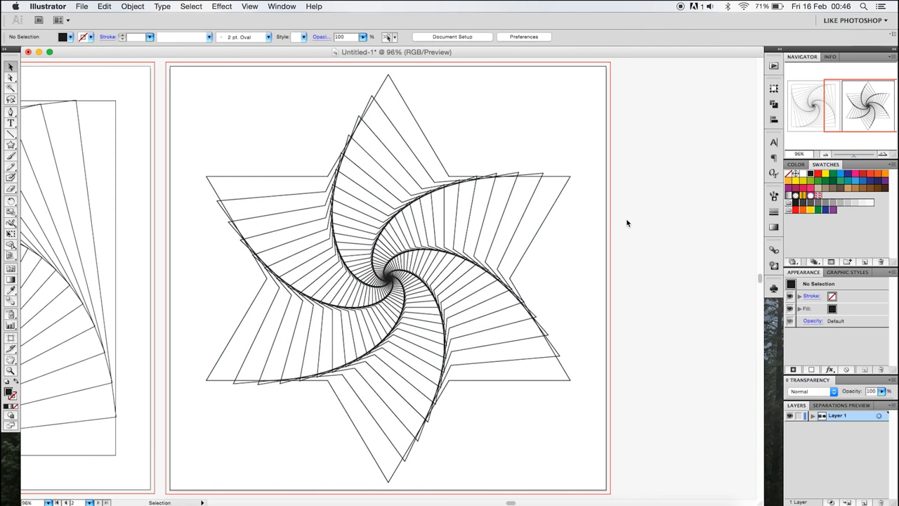
- Draw a black rectangle covering the whole artboard and move it below the spiral in Layers
key(m)
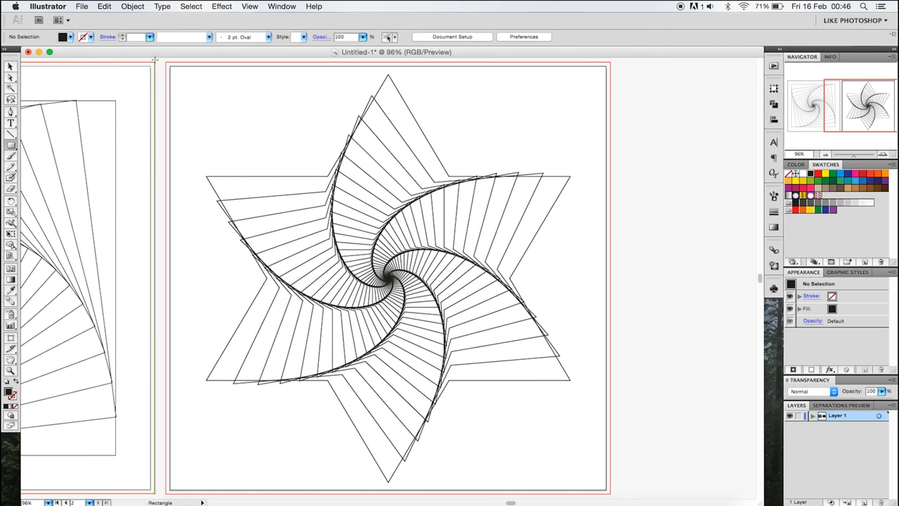
drag(165, 62, 610, 475)
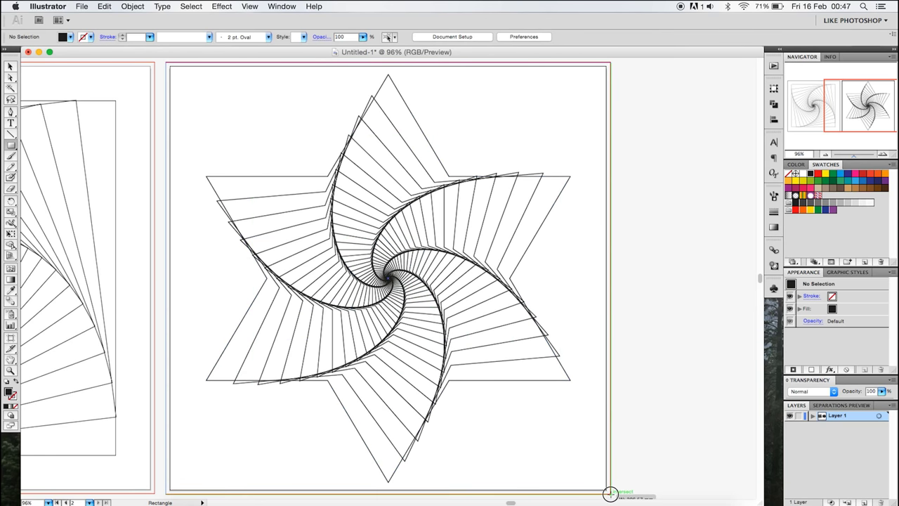
drag(610, 476, 611, 492)
key(v)
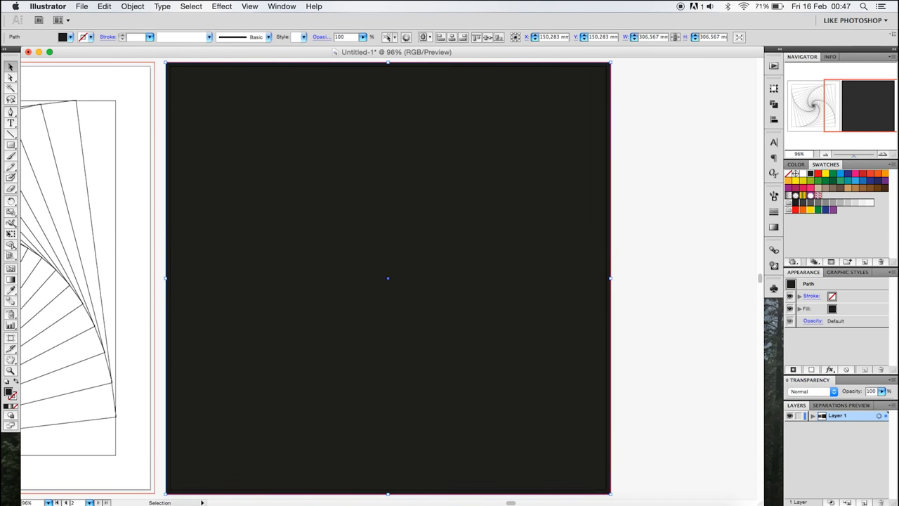
click(812, 416)
drag(845, 425, 846, 452)
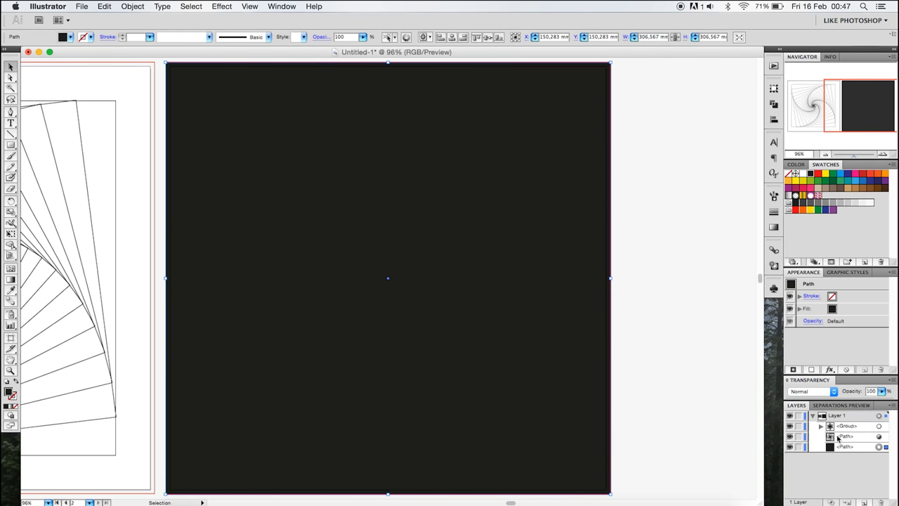
- Select the star spiral group and give it a radial gradient fill
click(879, 427)
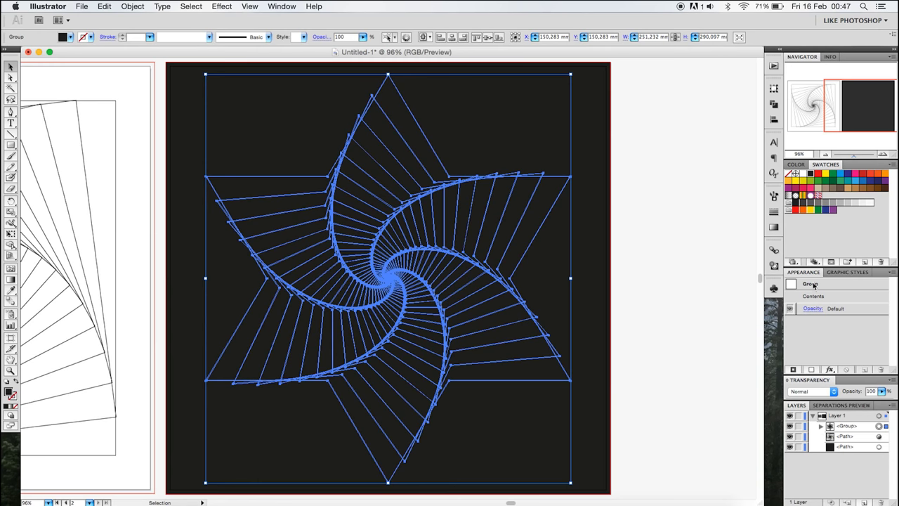
click(774, 228)
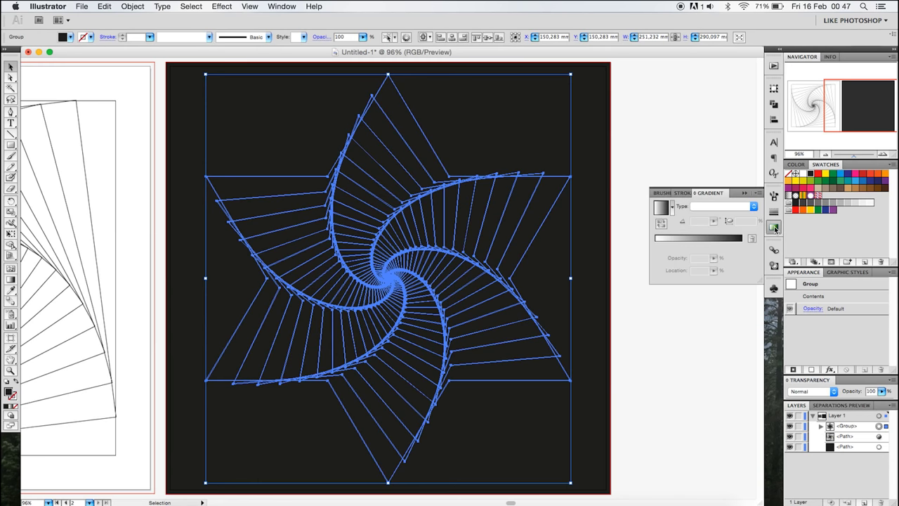
click(663, 208)
click(672, 207)
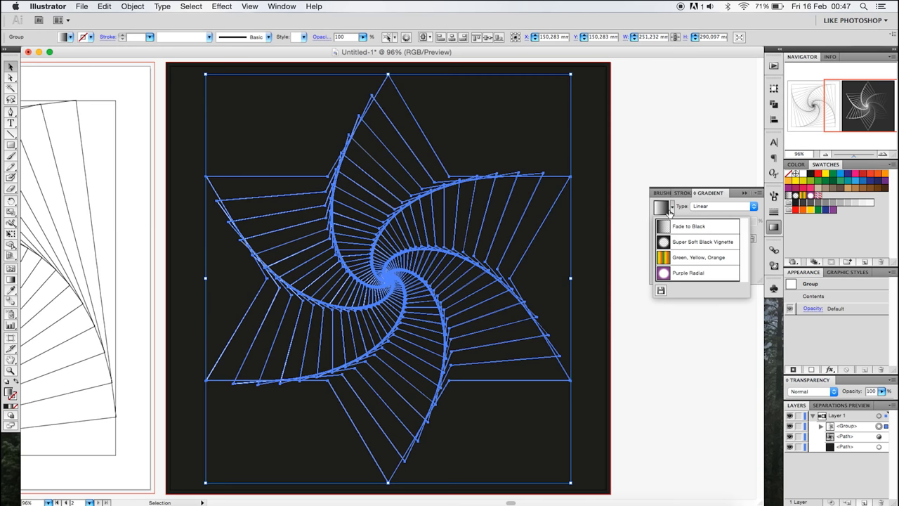
click(671, 209)
click(702, 206)
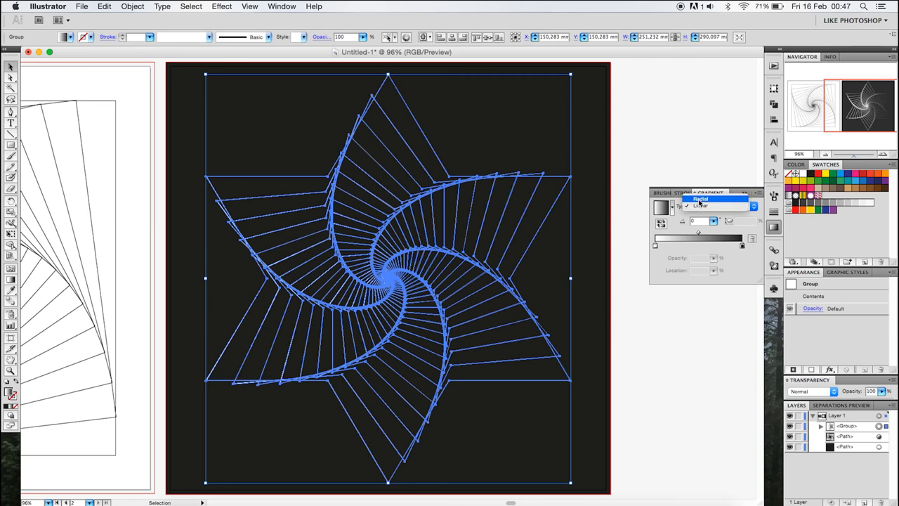
click(699, 201)
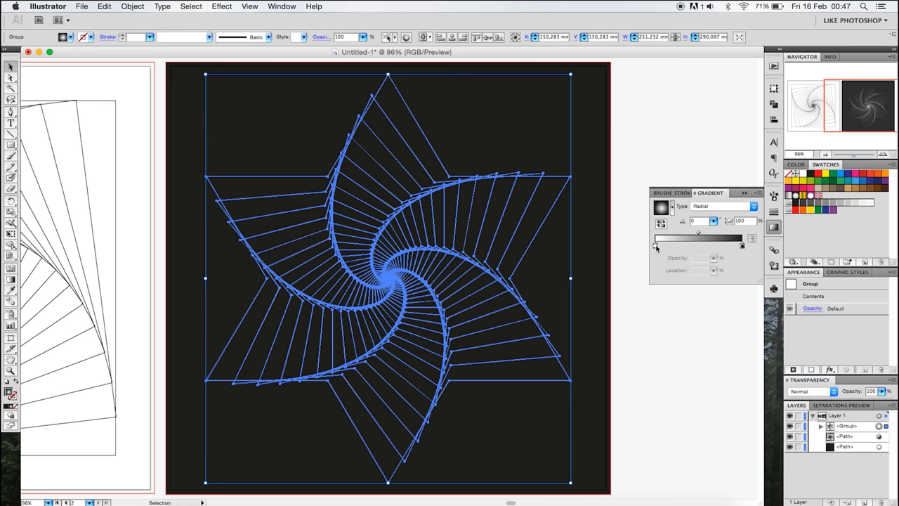
- Set the gradient stops to yellow and orange, then deselect the spiral
drag(810, 215, 665, 247)
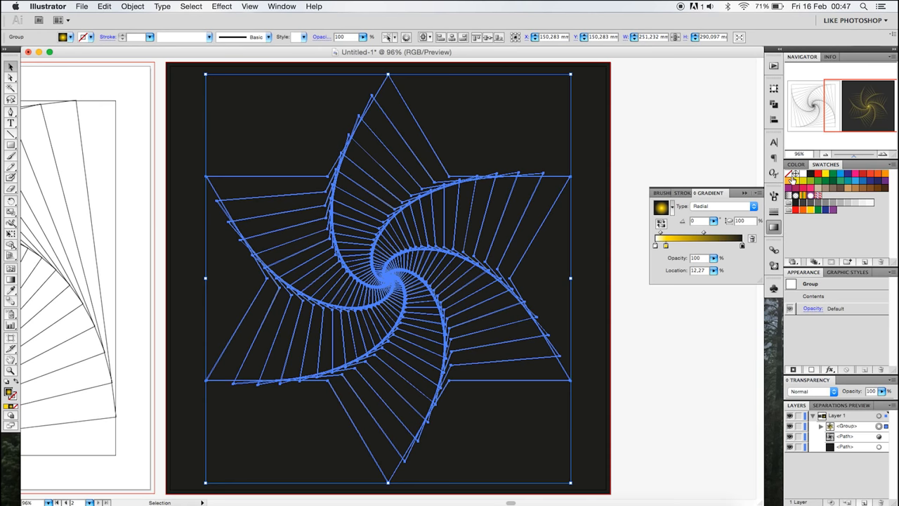
drag(878, 173, 677, 248)
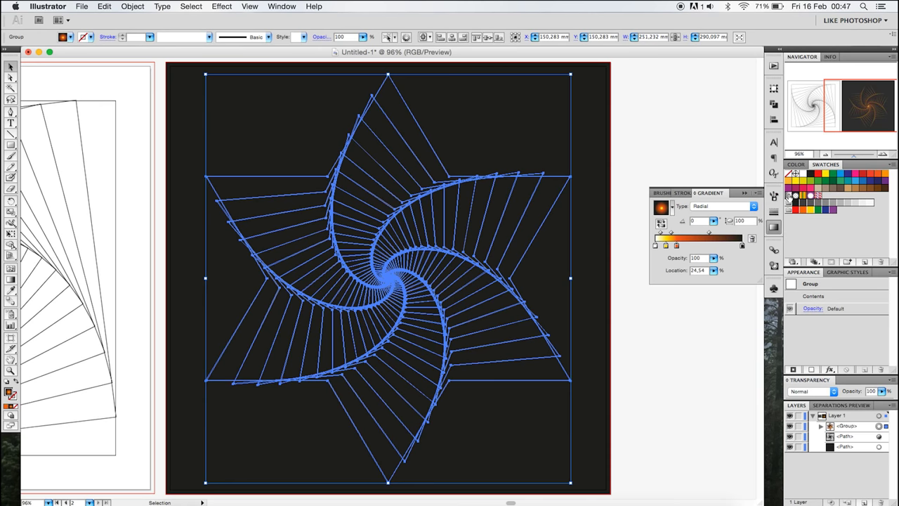
click(688, 147)
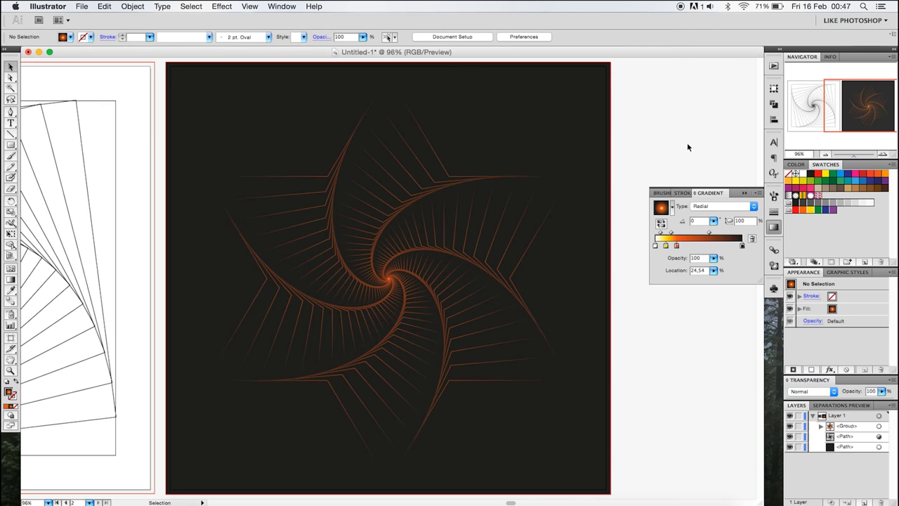
- Zoom in on the spiral's glowing orange centre and collapse the Gradient panel
key(super+equal)
key(super+equal)
key(super+equal)
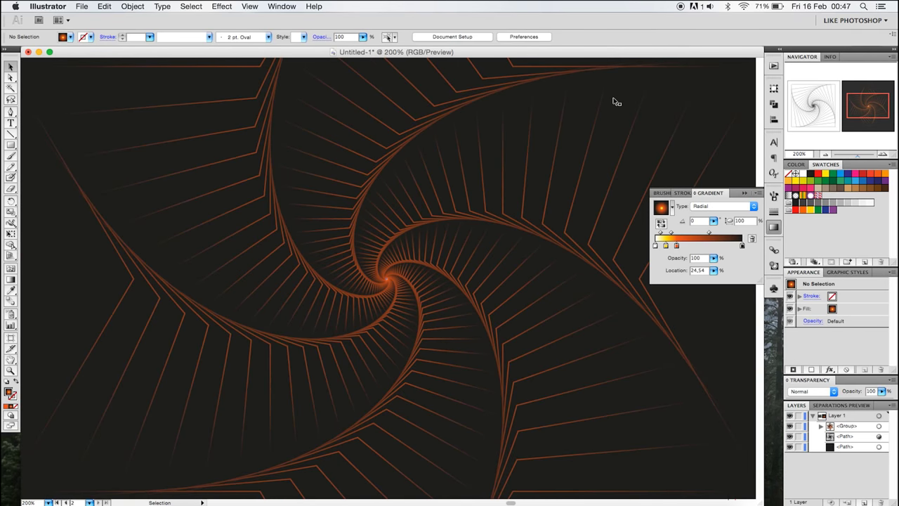
key(super+equal)
scroll(616, 102, down, 5)
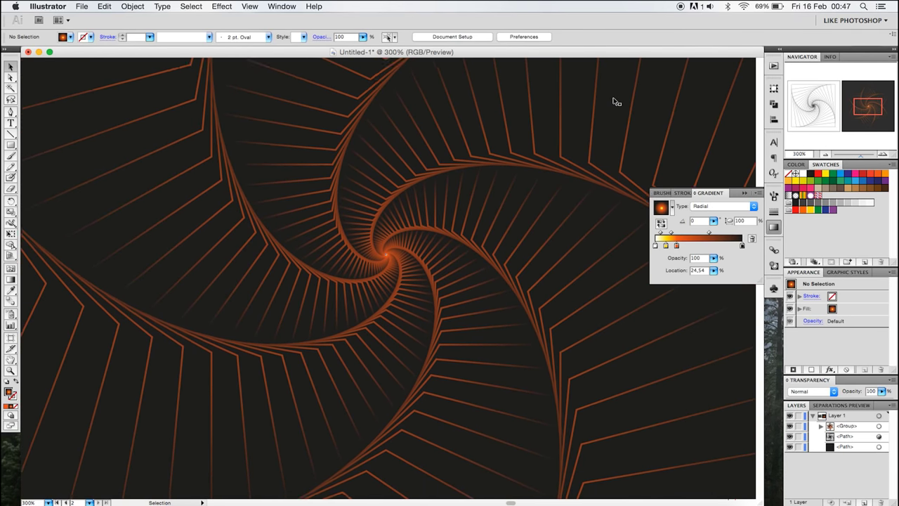
click(745, 194)
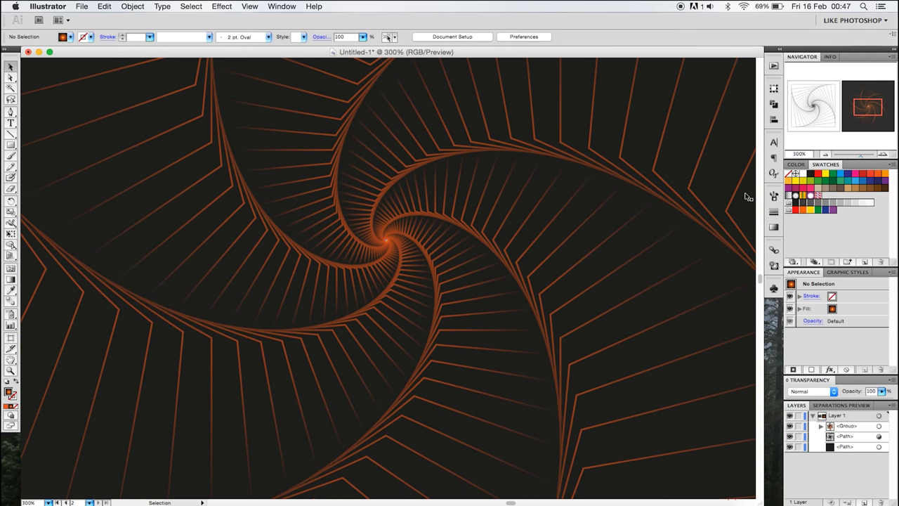
key(super+equal)
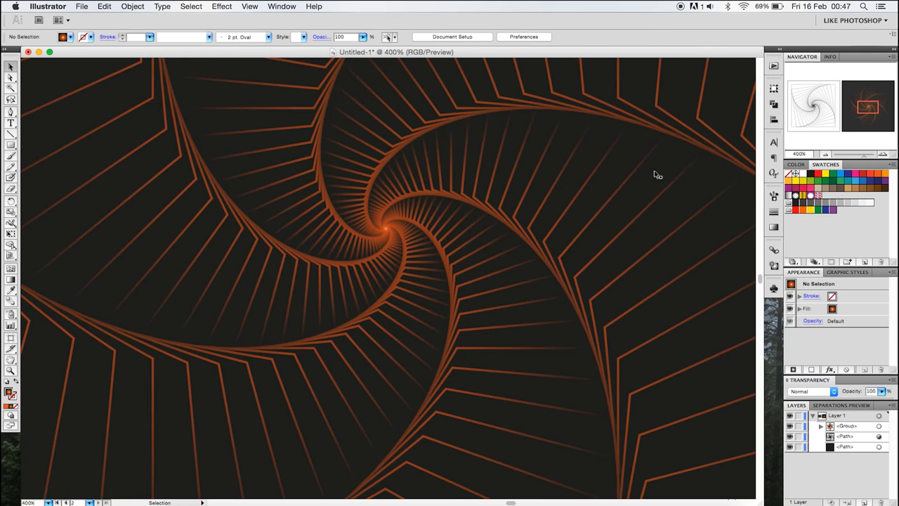
key(super+equal)
key(super+equal)
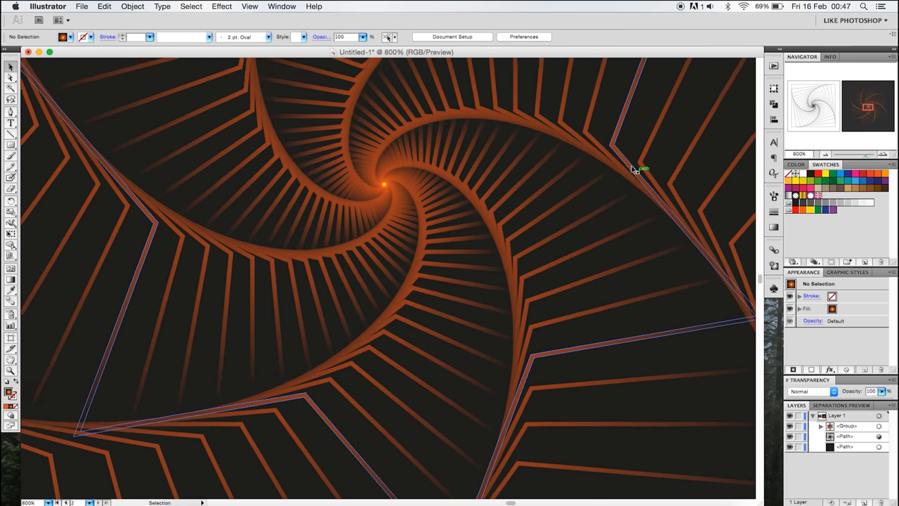